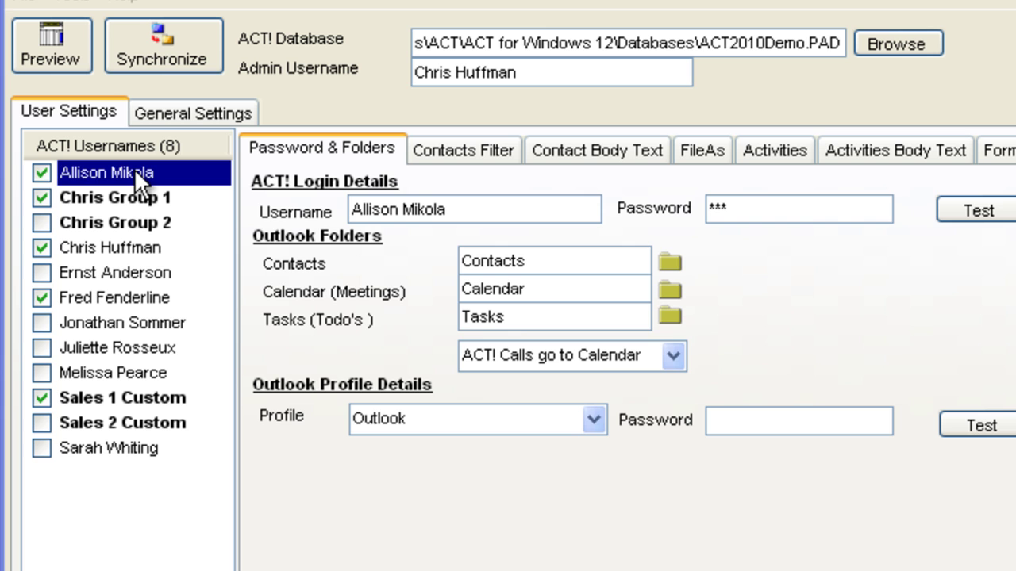
Review the login and Outlook folder settings of the first six users, and highlight the ACT2010Demo.PAD database name.
{"action": "left_click", "coordinate": [134, 197]}
{"action": "left_click", "coordinate": [125, 175]}
{"action": "left_click", "coordinate": [127, 199]}
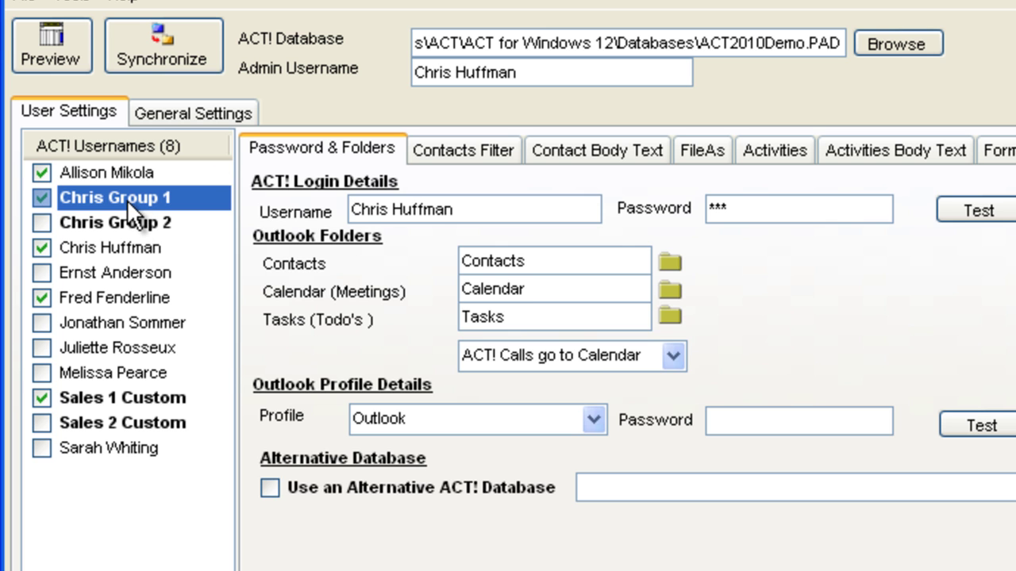
{"action": "left_click", "coordinate": [129, 223]}
{"action": "left_click", "coordinate": [131, 248]}
{"action": "left_click", "coordinate": [134, 270]}
{"action": "left_click", "coordinate": [134, 299]}
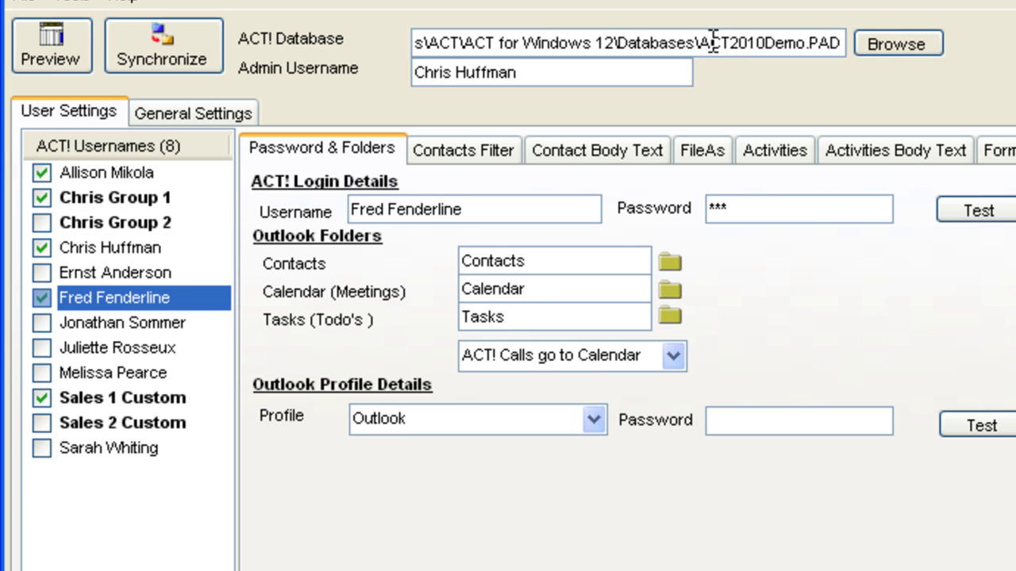
{"action": "left_click_drag", "start_coordinate": [700, 41], "coordinate": [844, 38]}
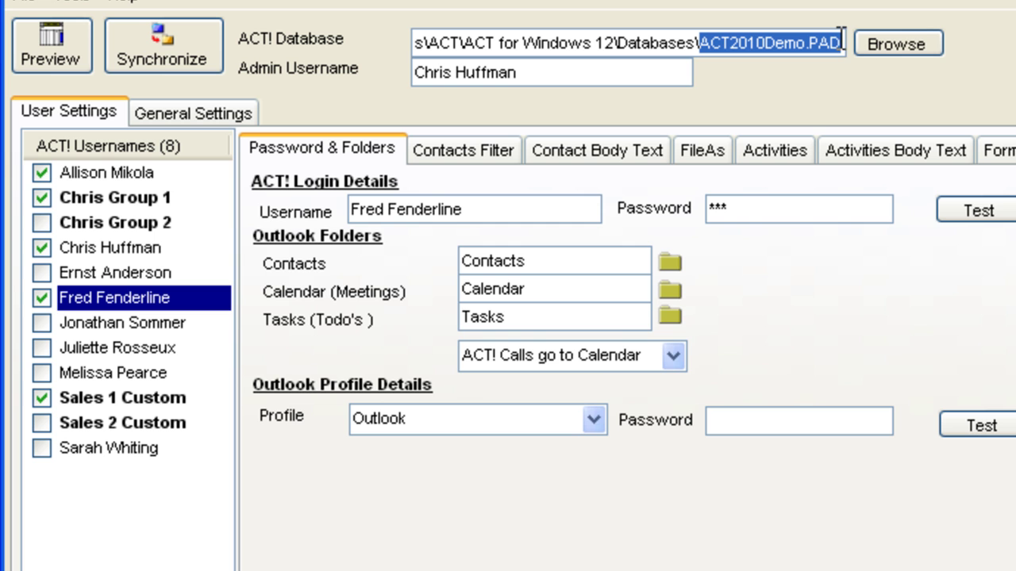
Compare the settings of the two custom group users and the two custom sales users.
{"action": "left_click", "coordinate": [149, 201]}
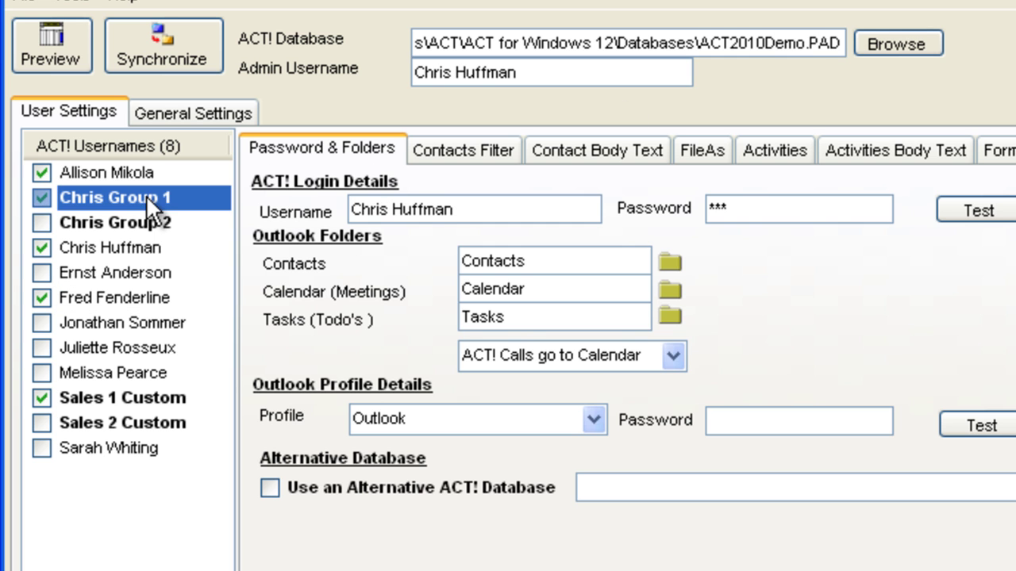
{"action": "left_click", "coordinate": [146, 216]}
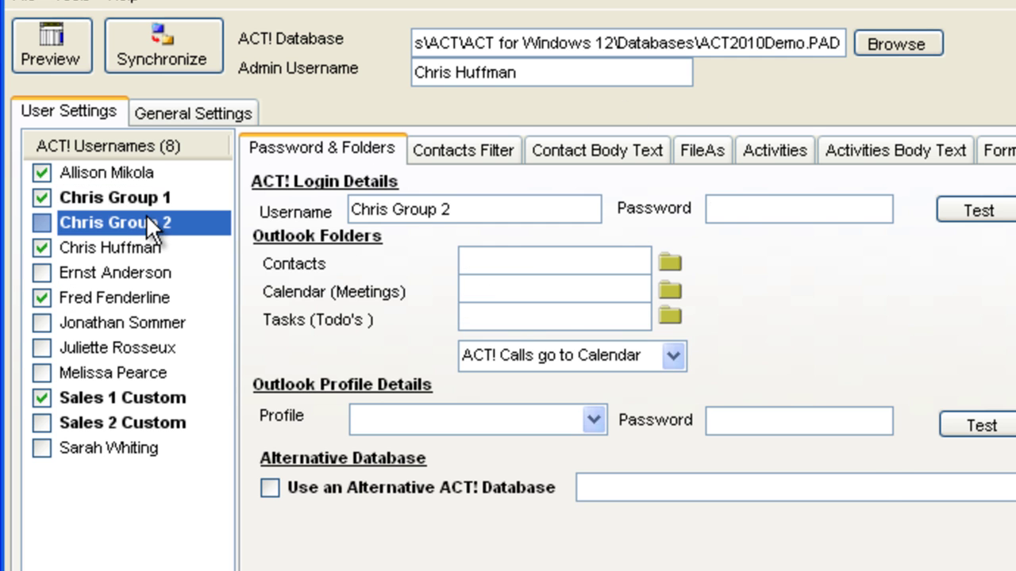
{"action": "left_click", "coordinate": [139, 391]}
{"action": "left_click", "coordinate": [138, 416]}
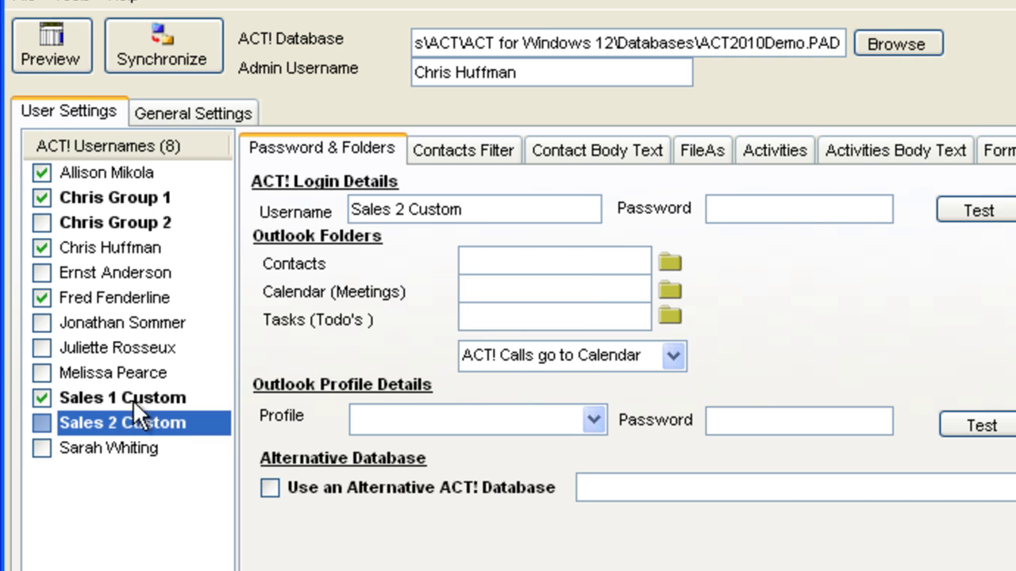
Check three enabled standard users' settings and view the contacts folder assigned to the last of them, keeping its folder settings.
{"action": "left_click", "coordinate": [115, 171]}
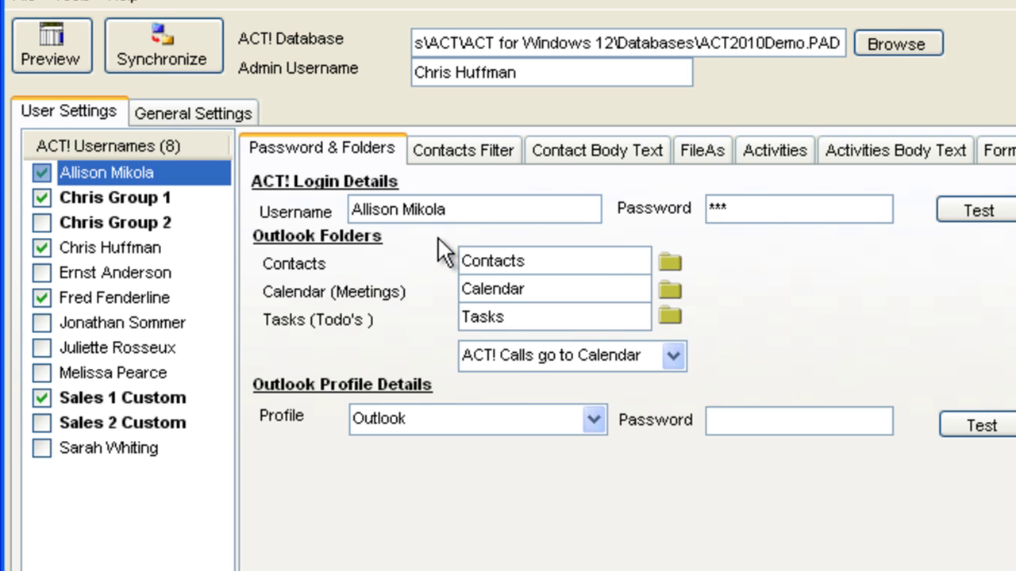
{"action": "left_click", "coordinate": [131, 246]}
{"action": "left_click", "coordinate": [127, 298]}
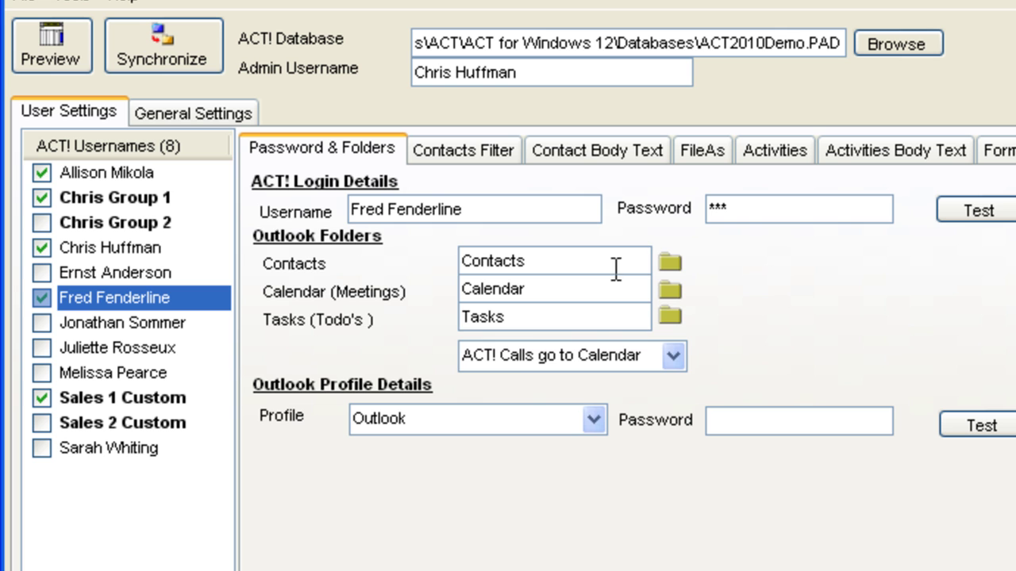
{"action": "left_click", "coordinate": [669, 262]}
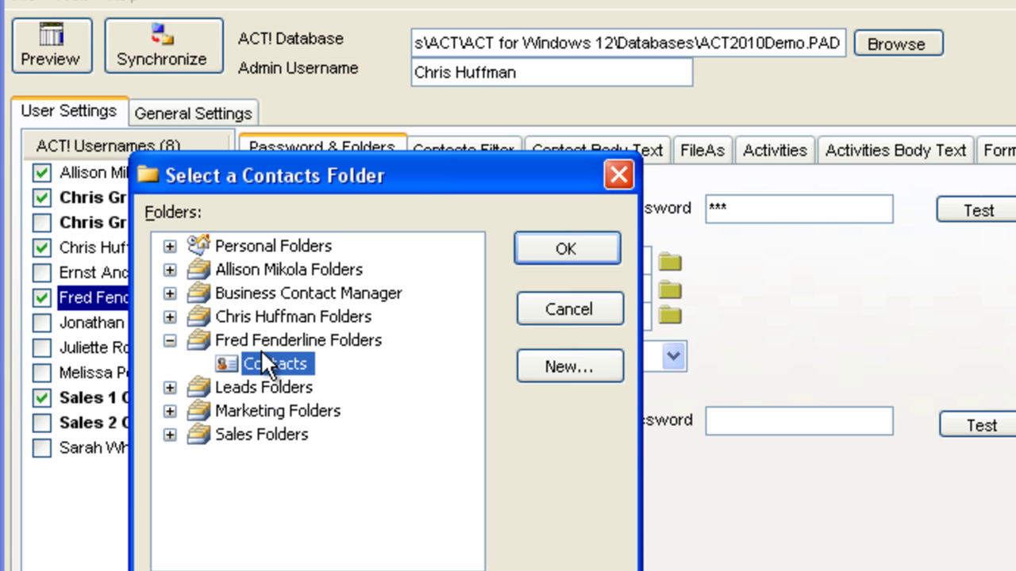
{"action": "left_click", "coordinate": [560, 304]}
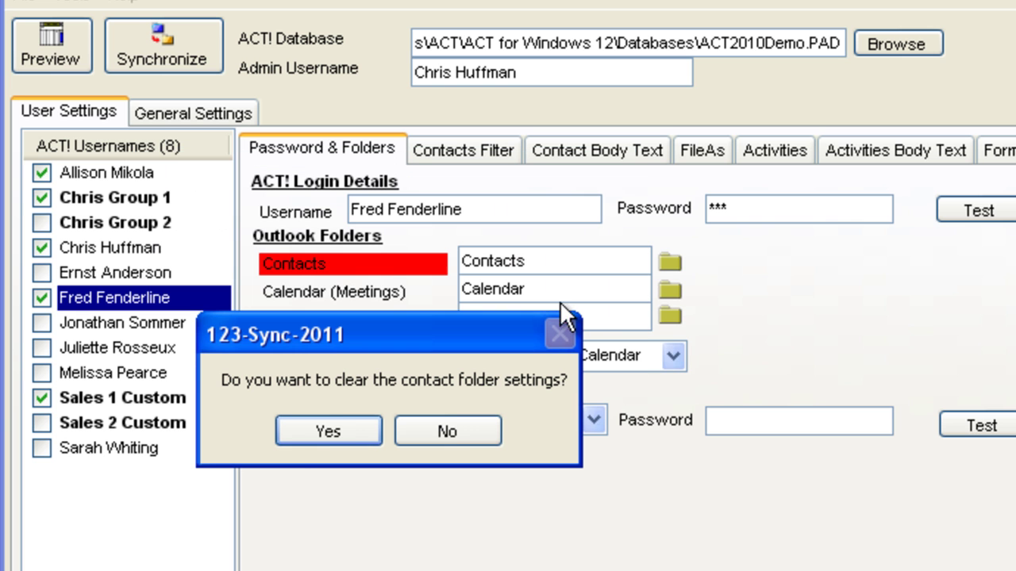
{"action": "left_click", "coordinate": [455, 421]}
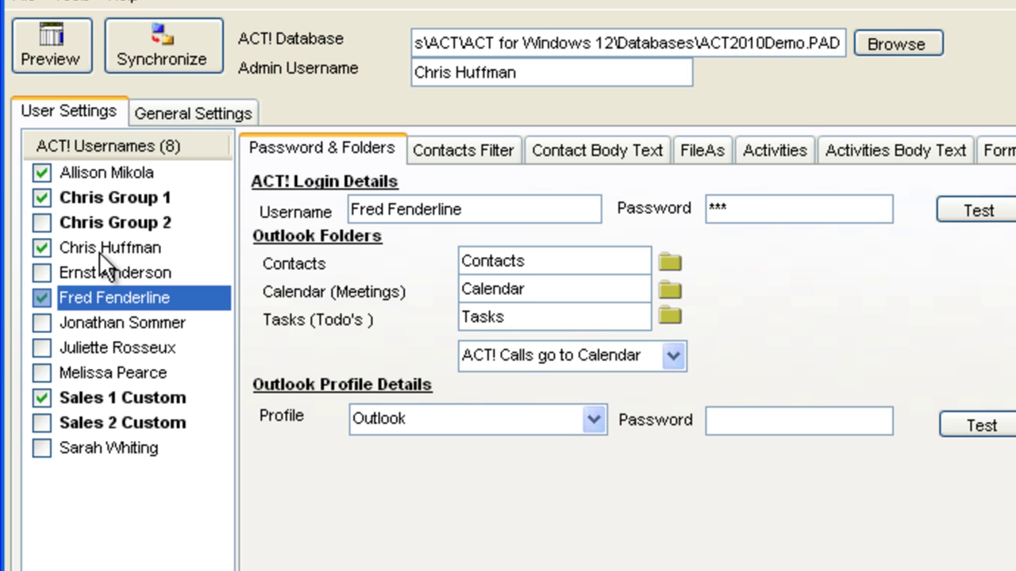
Compare the first, fourth, fifth and sixth listed users' login and Outlook folder settings.
{"action": "left_click", "coordinate": [138, 169]}
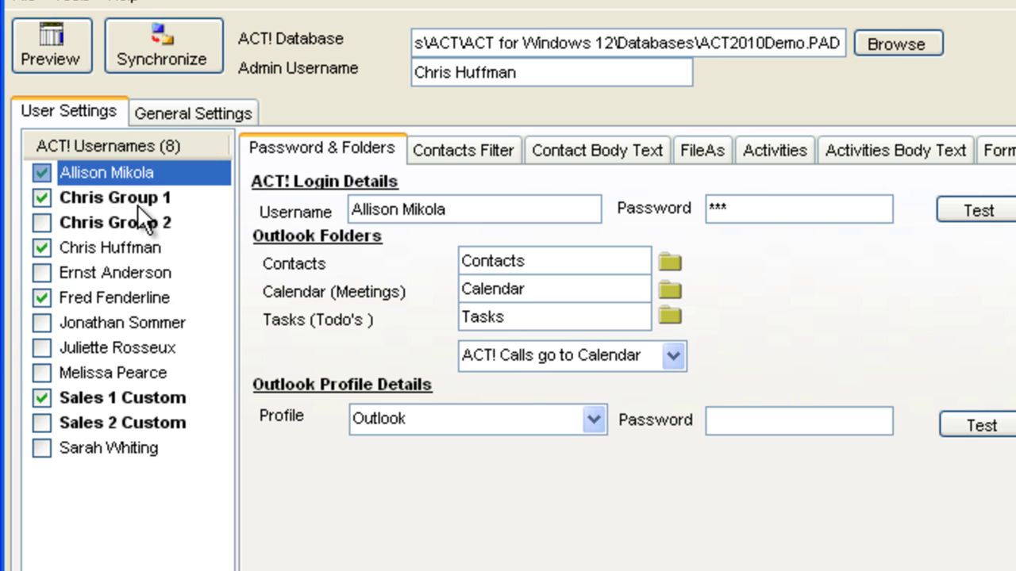
{"action": "left_click", "coordinate": [131, 252]}
{"action": "left_click", "coordinate": [125, 282]}
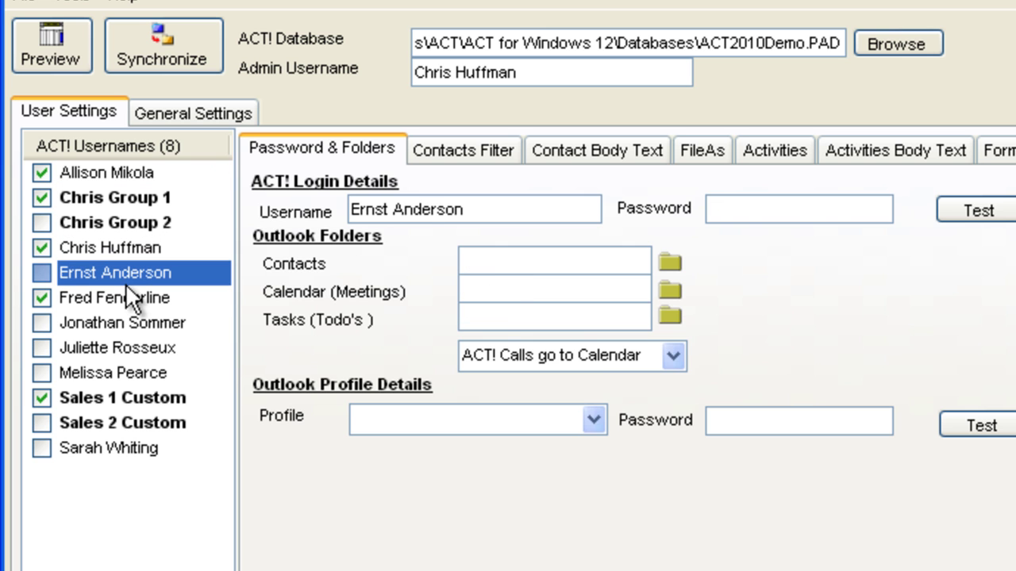
{"action": "left_click", "coordinate": [126, 295]}
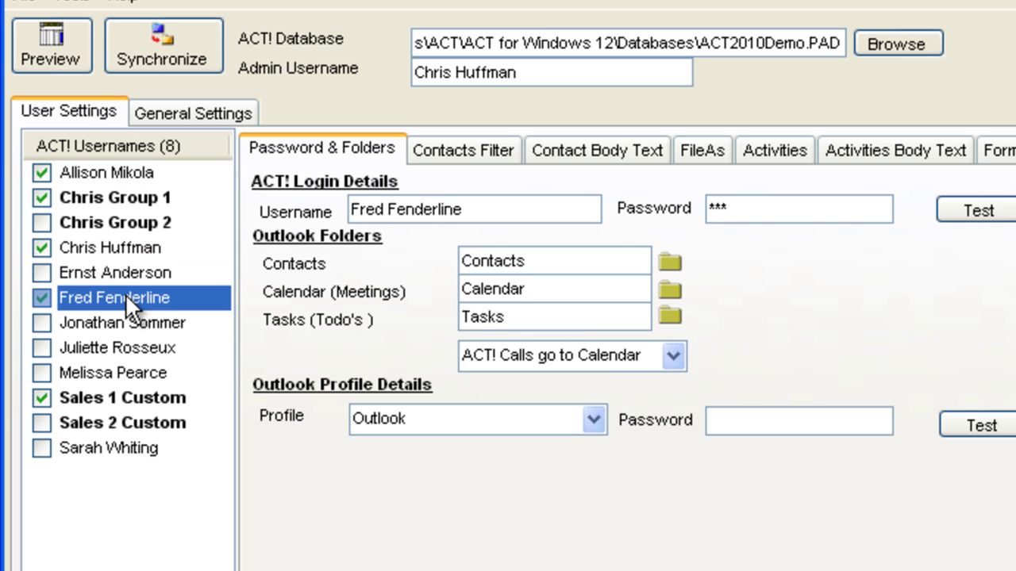
Select the first custom group user and look over the administration commands for custom users.
{"action": "left_click", "coordinate": [109, 197]}
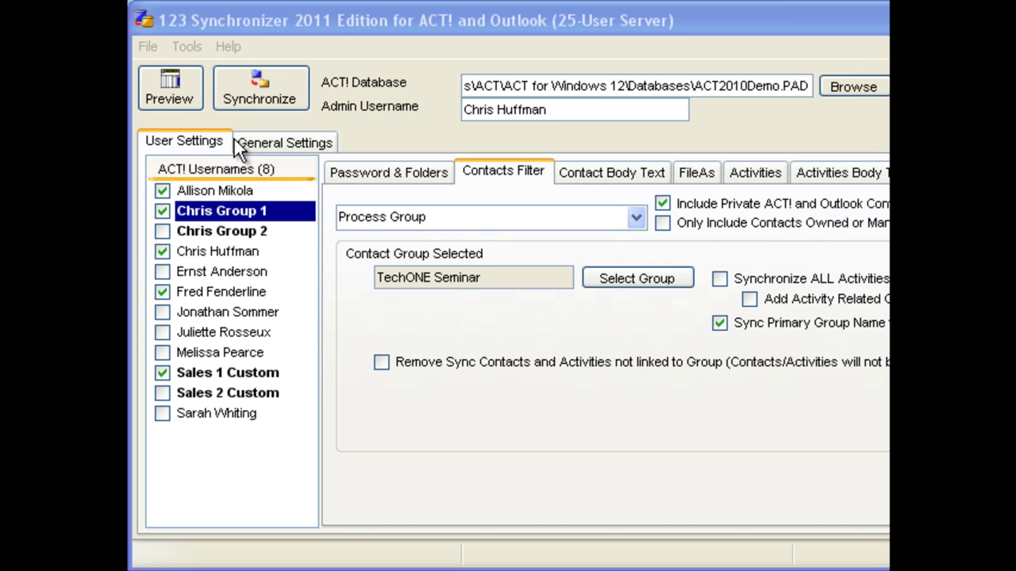
{"action": "left_click", "coordinate": [189, 49]}
{"action": "mouse_move", "coordinate": [202, 69]}
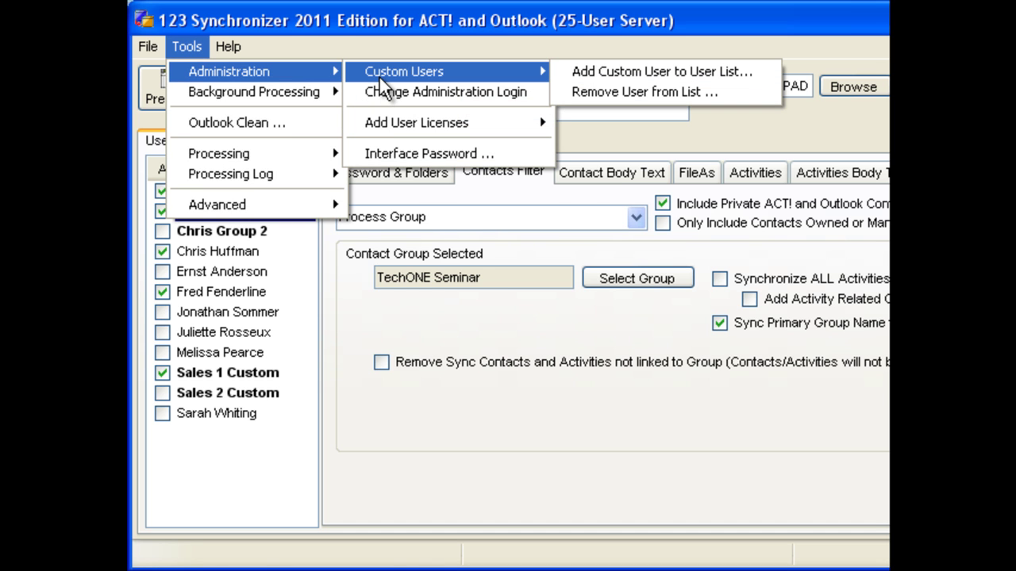
{"action": "left_click", "coordinate": [370, 17]}
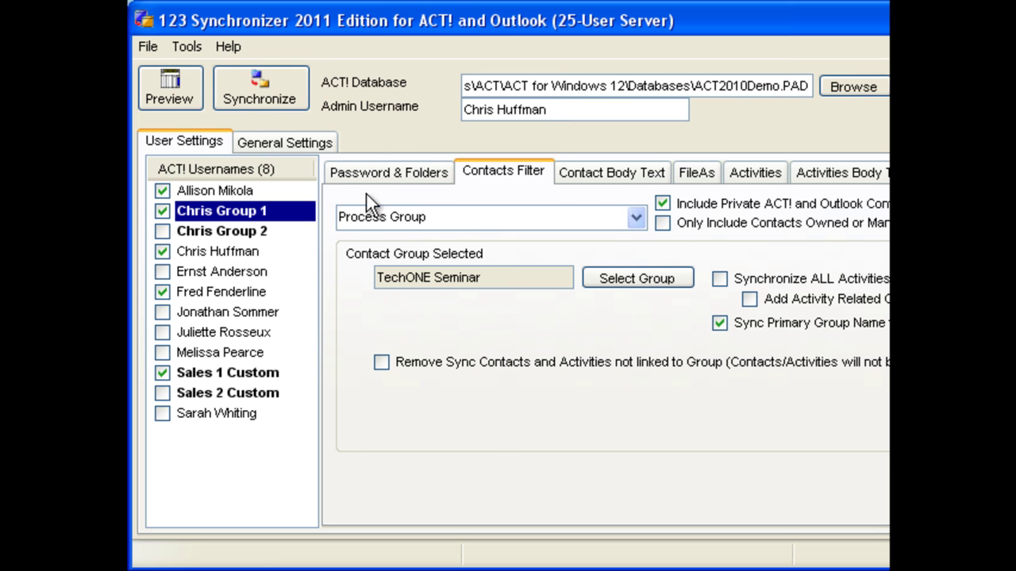
Compare the first custom group user's login username with the matching standard user's, and highlight the main database name.
{"action": "left_click", "coordinate": [380, 171]}
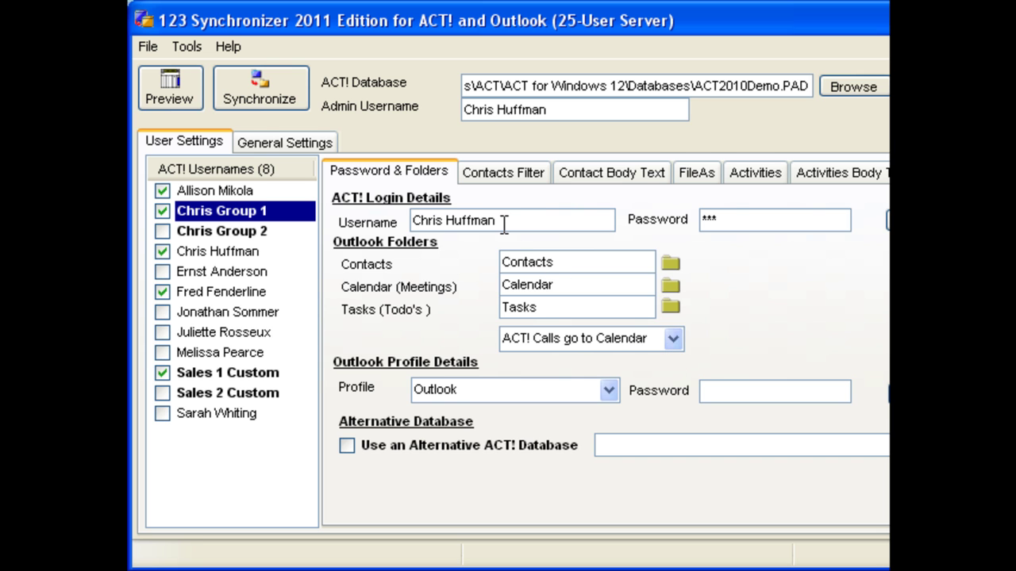
{"action": "left_click_drag", "start_coordinate": [504, 224], "coordinate": [401, 222]}
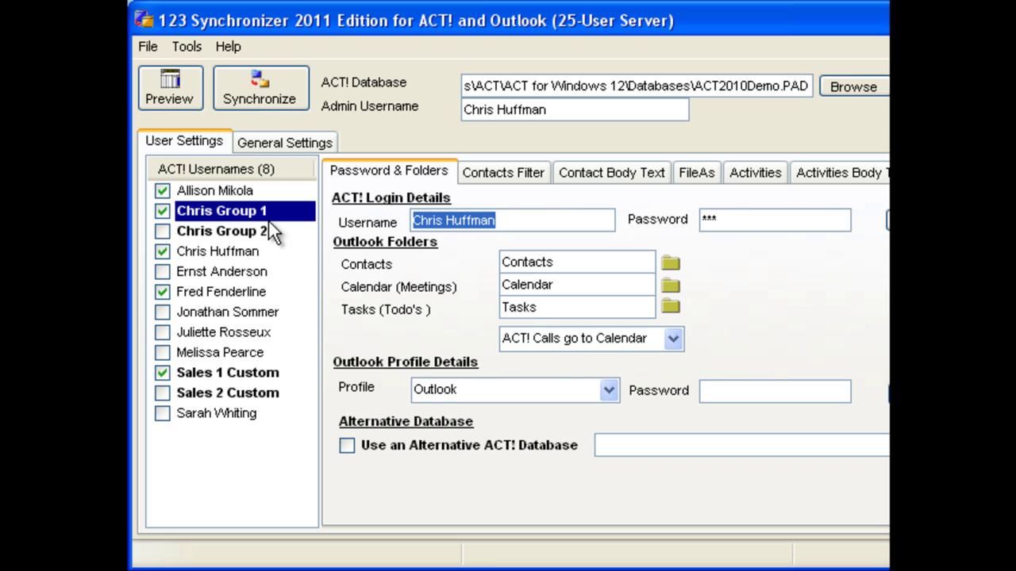
{"action": "left_click", "coordinate": [250, 253]}
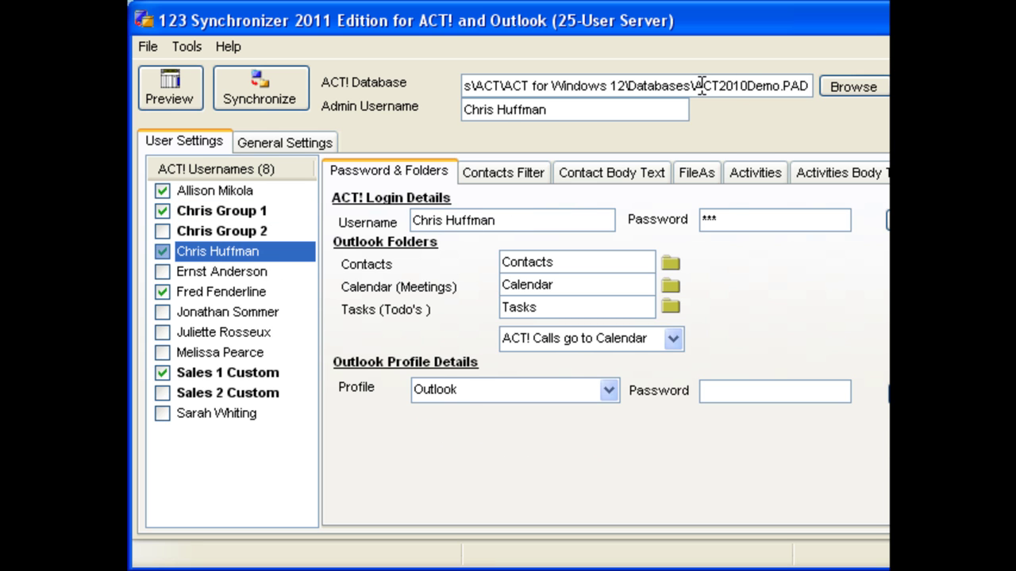
{"action": "left_click_drag", "start_coordinate": [696, 85], "coordinate": [774, 85]}
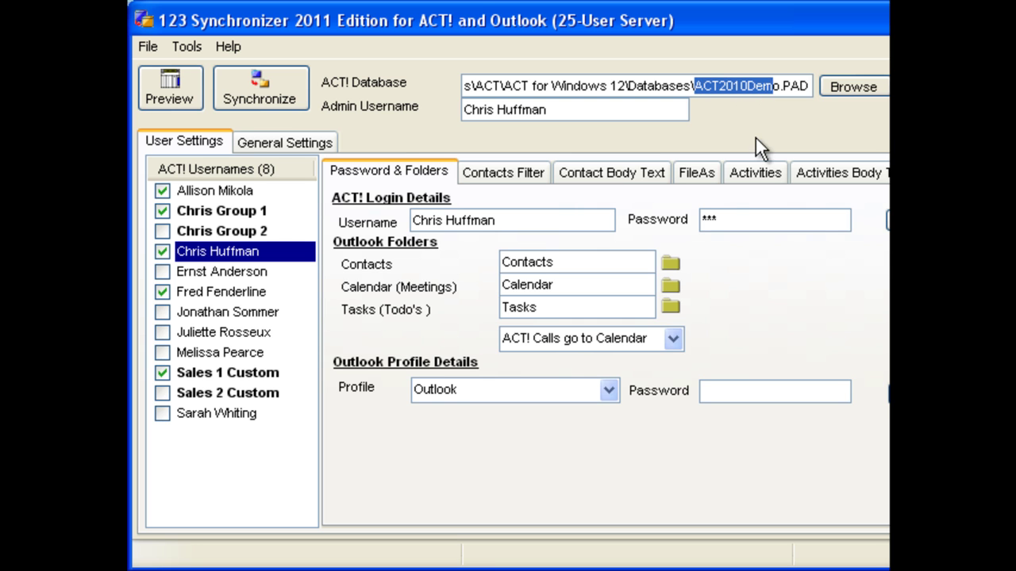
Check the first custom group user's Outlook contacts folder under Marketing Folders and examine its contacts filter.
{"action": "left_click", "coordinate": [237, 211]}
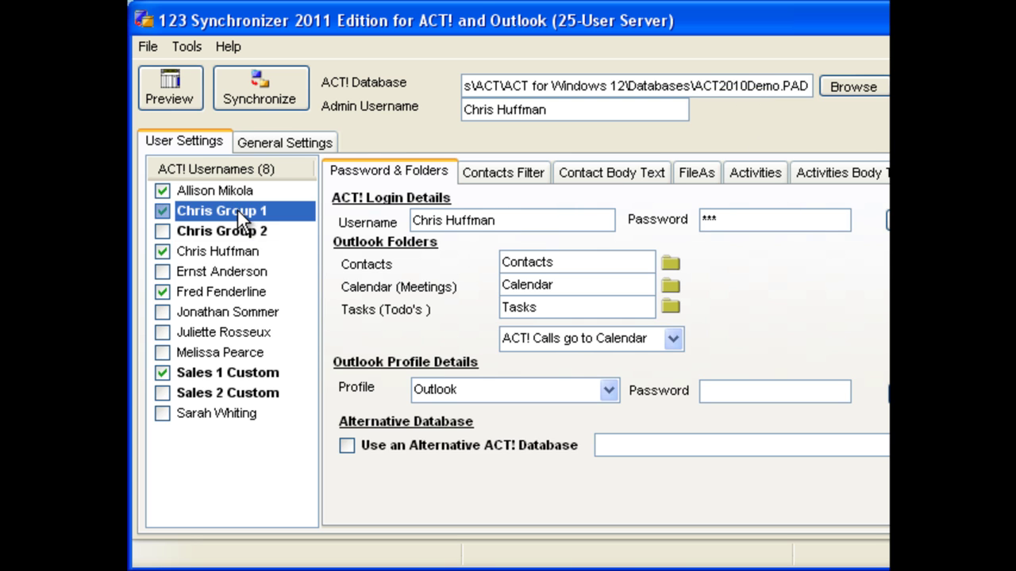
{"action": "left_click", "coordinate": [672, 268]}
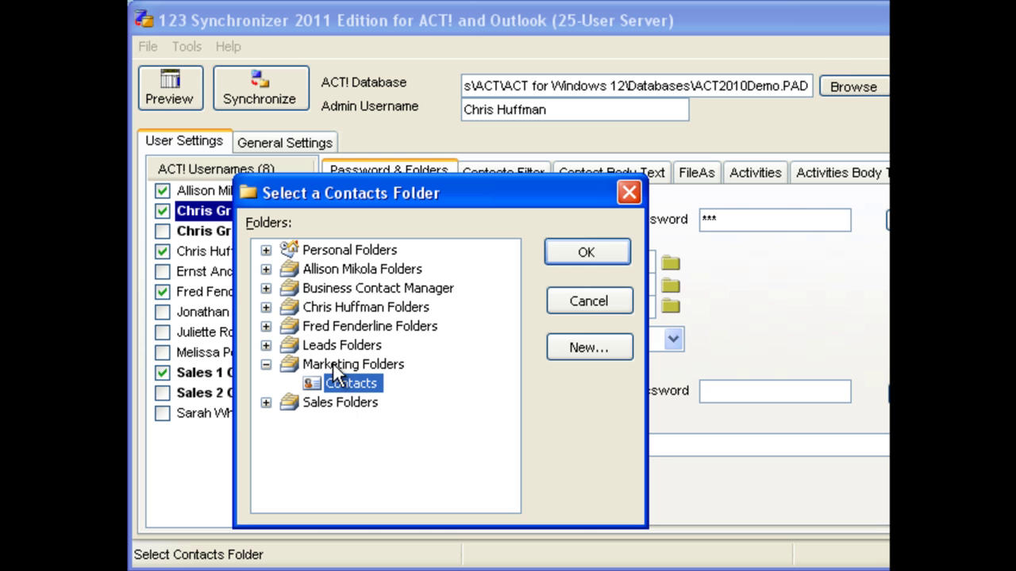
{"action": "left_click", "coordinate": [576, 247]}
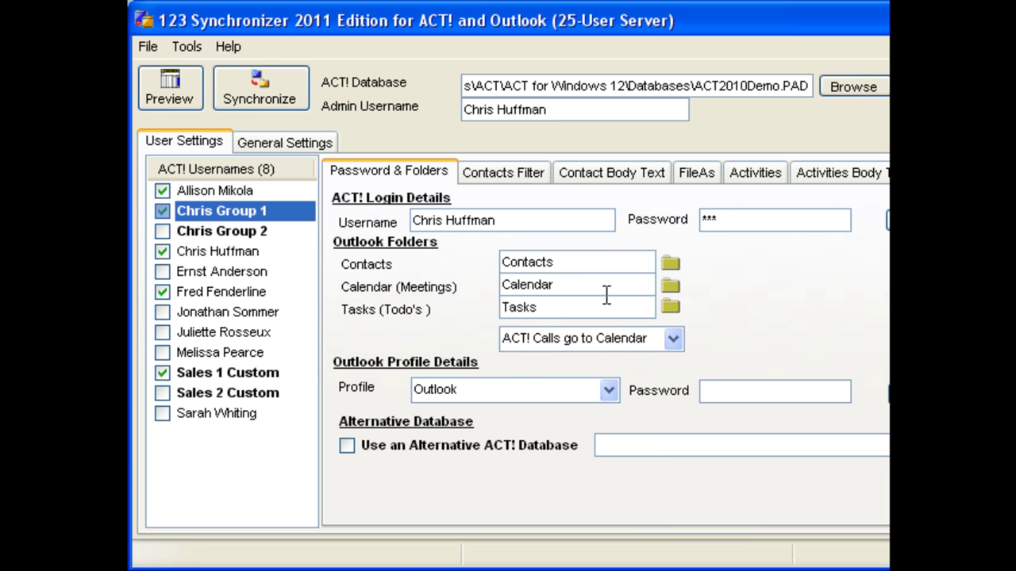
{"action": "left_click", "coordinate": [524, 176]}
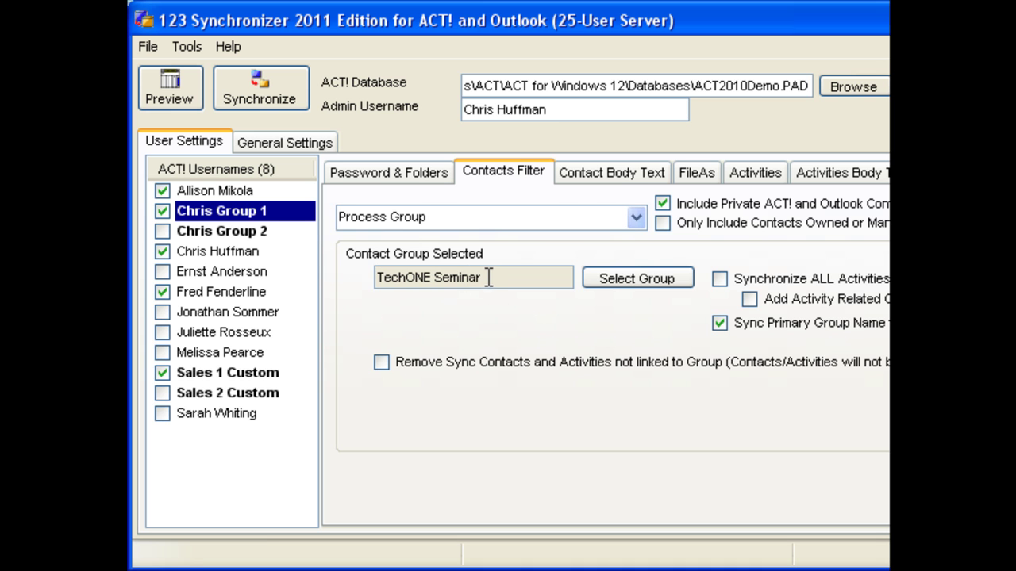
Enable an alternative ACT! database for the first custom group user and choose Sales.pad.
{"action": "left_click", "coordinate": [416, 177]}
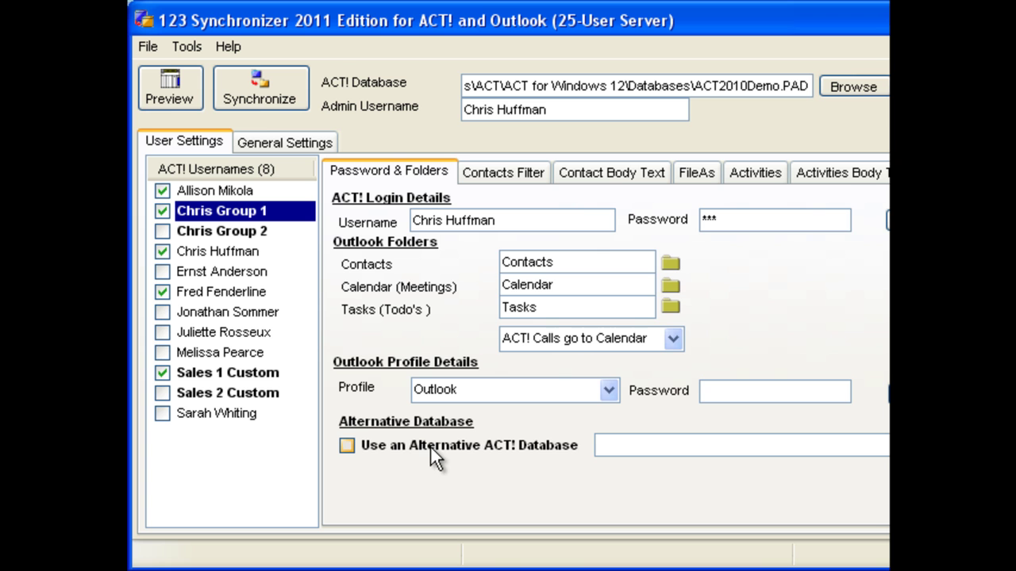
{"action": "left_click", "coordinate": [553, 447]}
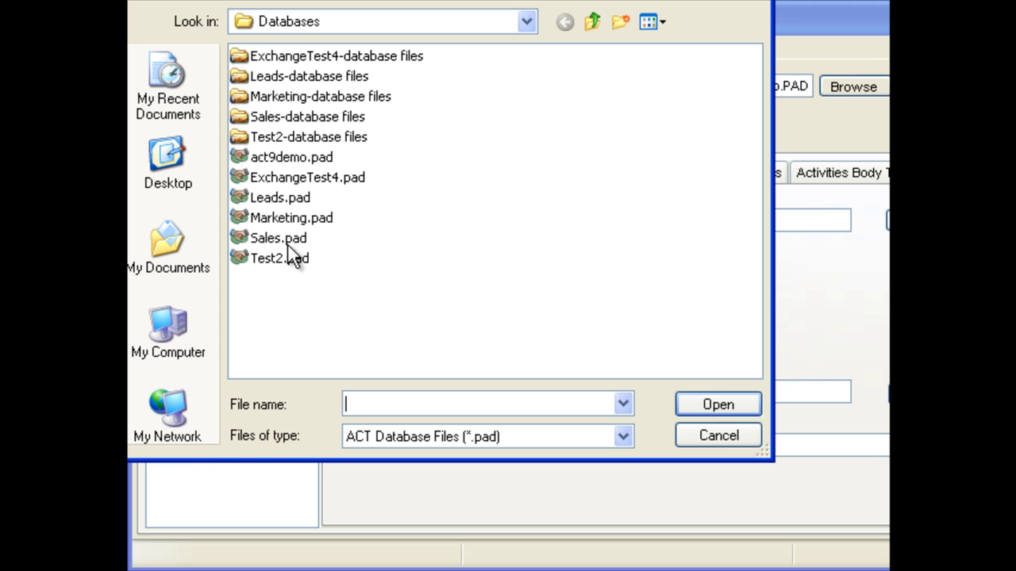
{"action": "left_click", "coordinate": [278, 238]}
{"action": "left_click", "coordinate": [276, 238]}
{"action": "left_click", "coordinate": [718, 406]}
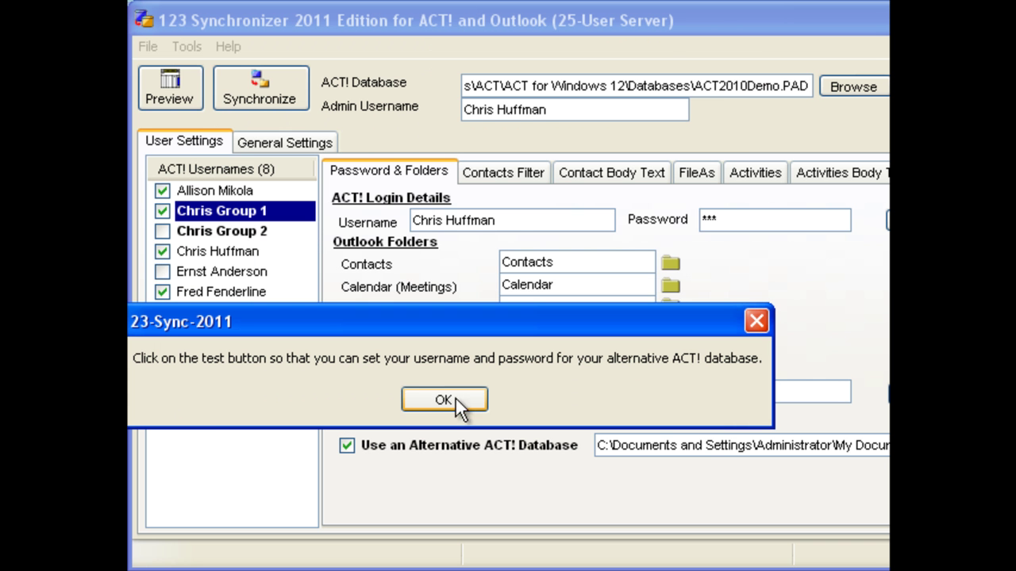
{"action": "left_click", "coordinate": [451, 400]}
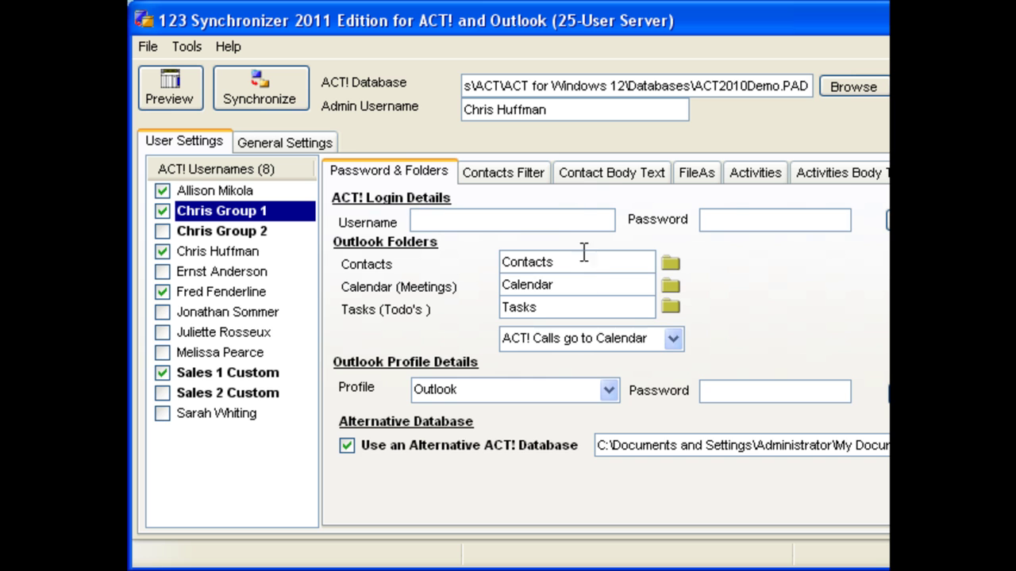
Set the alternative database login to Sales, enter its account password and test the login.
{"action": "left_click", "coordinate": [558, 225]}
{"action": "type", "text": "Sales"}
{"action": "left_click", "coordinate": [888, 220]}
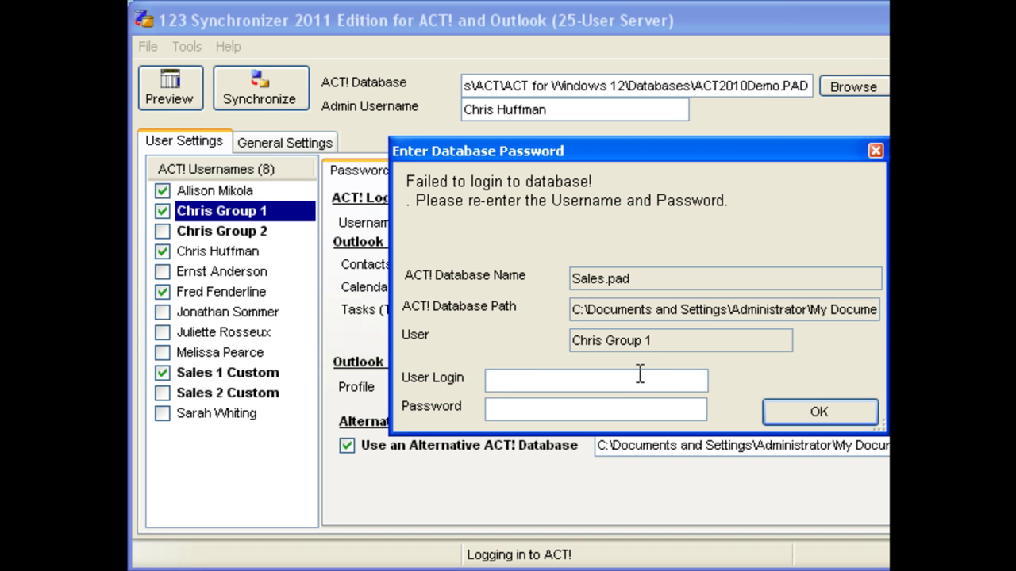
{"action": "type", "text": "Sales"}
{"action": "key", "text": "Tab"}
{"action": "type", "text": "****"}
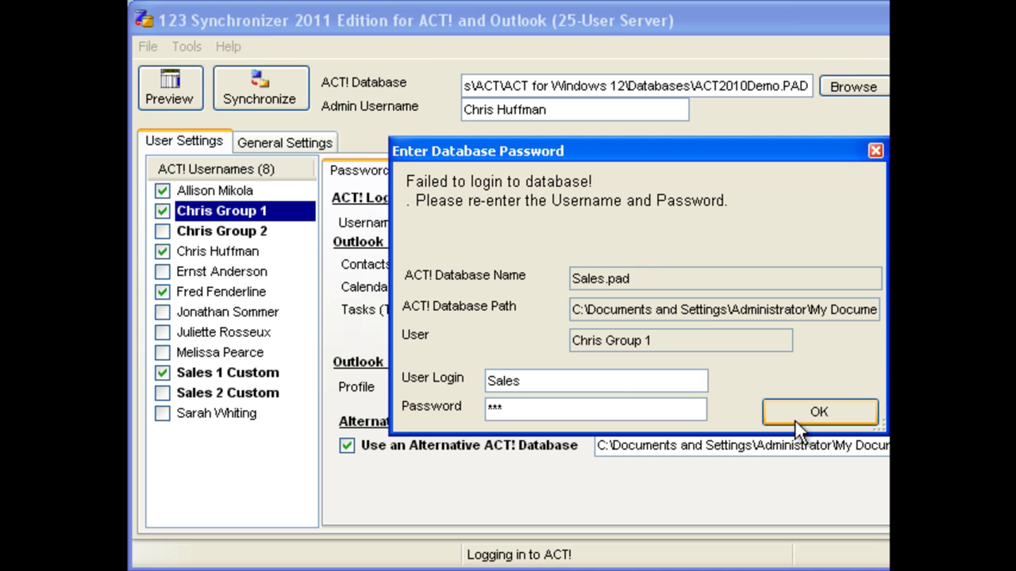
{"action": "left_click", "coordinate": [796, 411]}
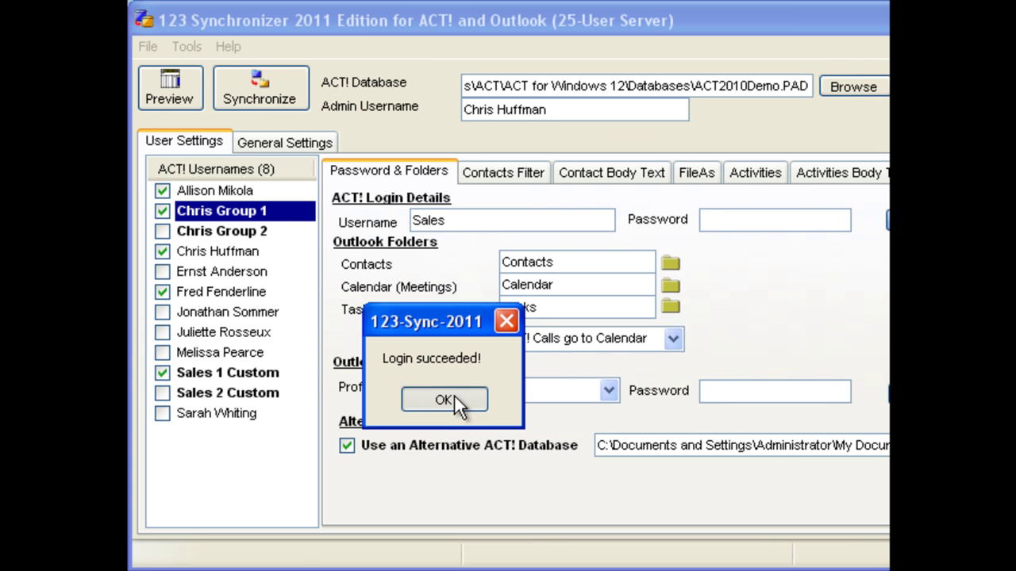
{"action": "left_click", "coordinate": [414, 399]}
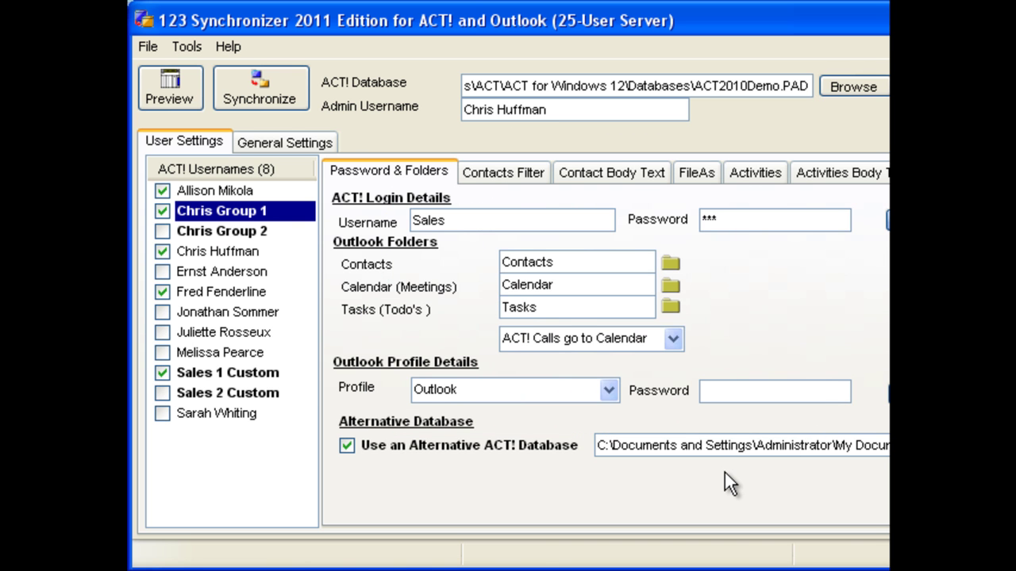
{"action": "left_click", "coordinate": [456, 225]}
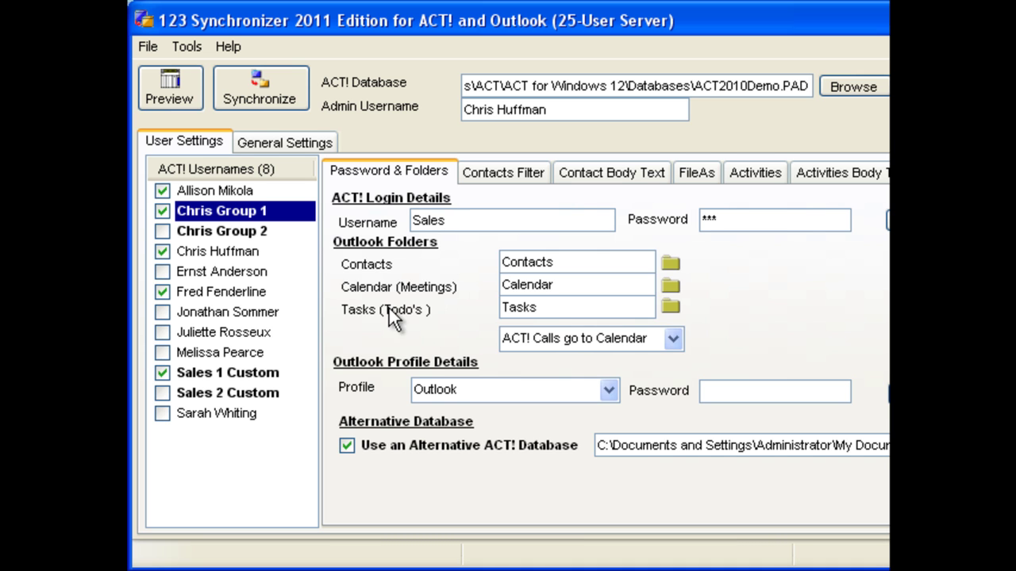